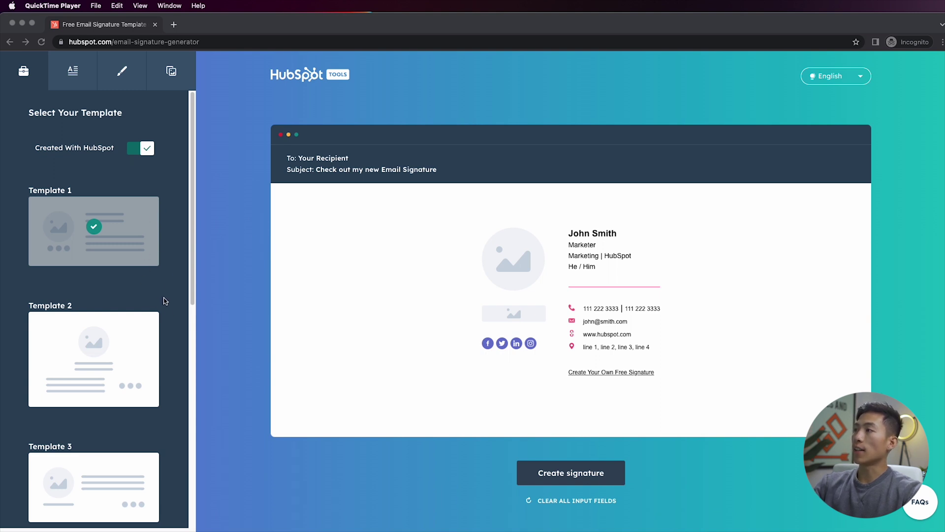
Step: Preview signature Templates 2 through 6 to compare the layouts
scroll(136, 323, down, 8)
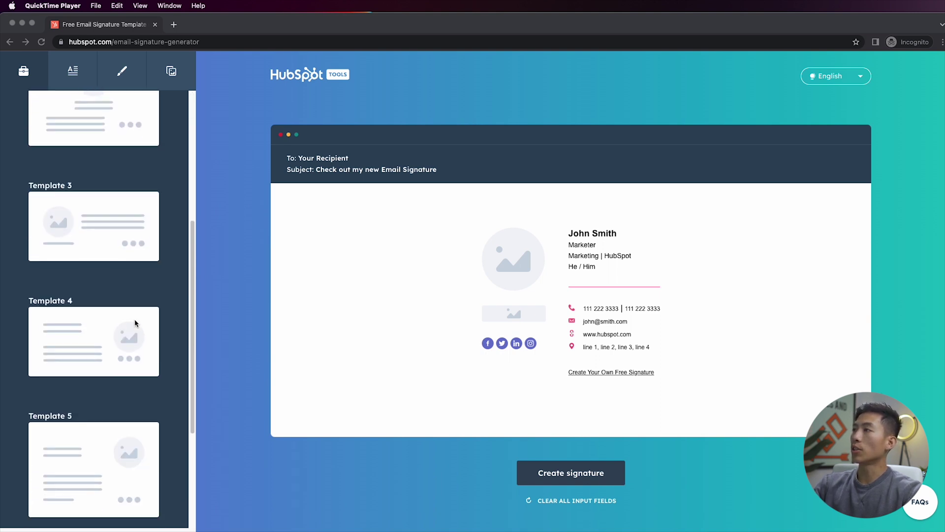
scroll(136, 324, up, 8)
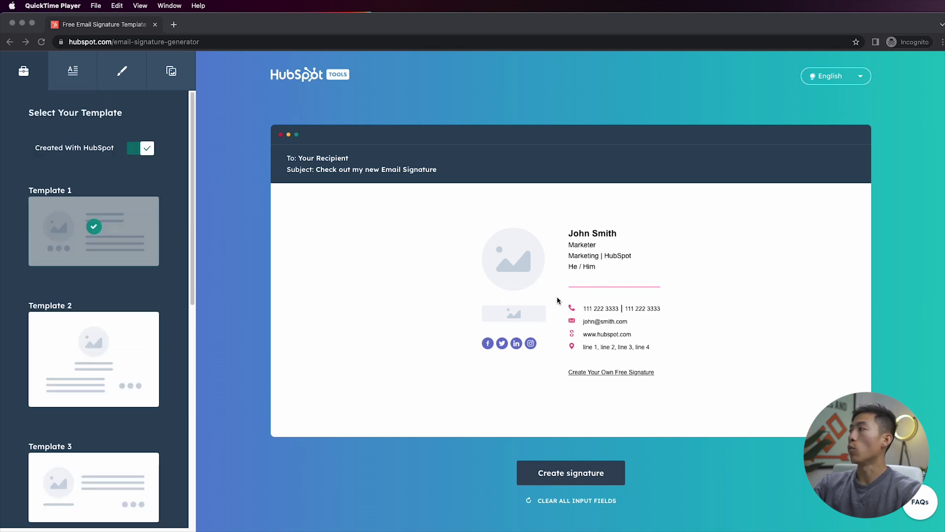
click(113, 346)
click(89, 349)
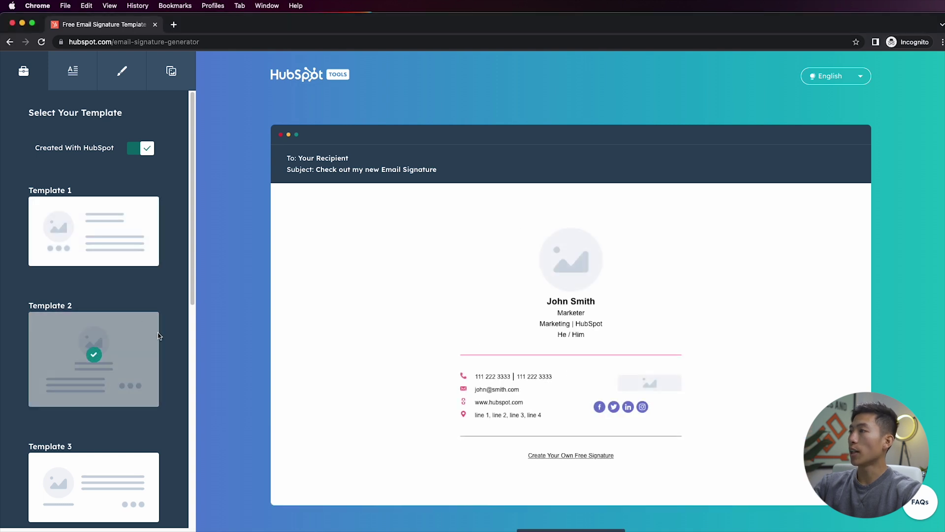
scroll(123, 354, down, 3)
click(96, 371)
scroll(96, 370, down, 3)
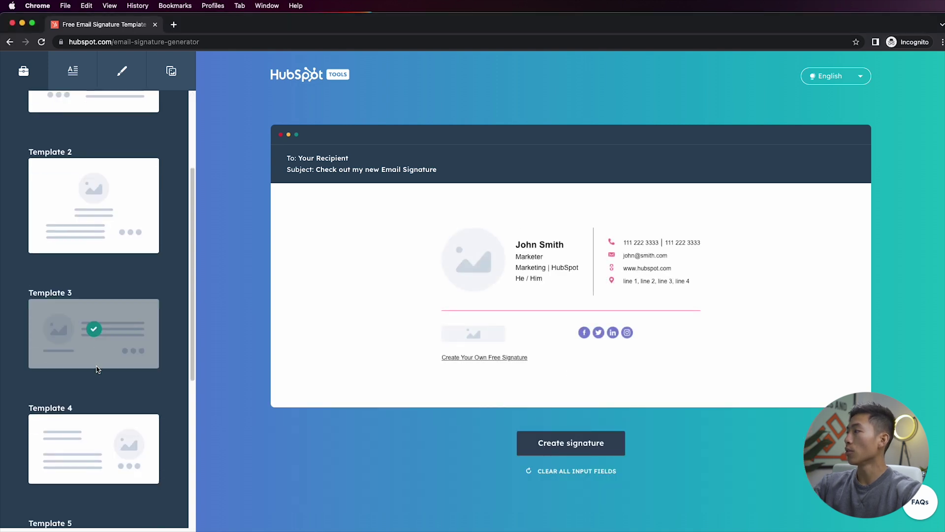
click(93, 389)
scroll(92, 389, down, 3)
click(91, 388)
scroll(92, 394, down, 3)
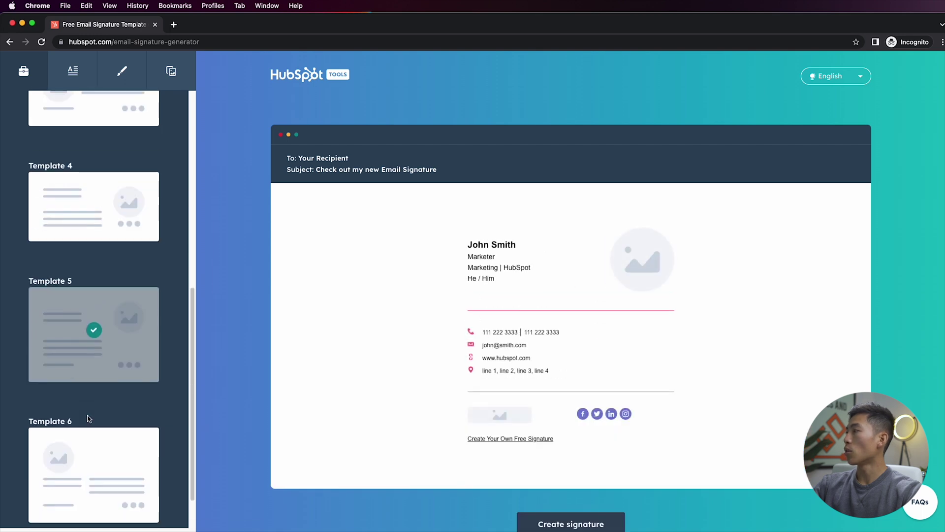
click(95, 461)
Step: Turn off the 'Created With HubSpot' credit link and bring up the signature details form
scroll(95, 461, down, 2)
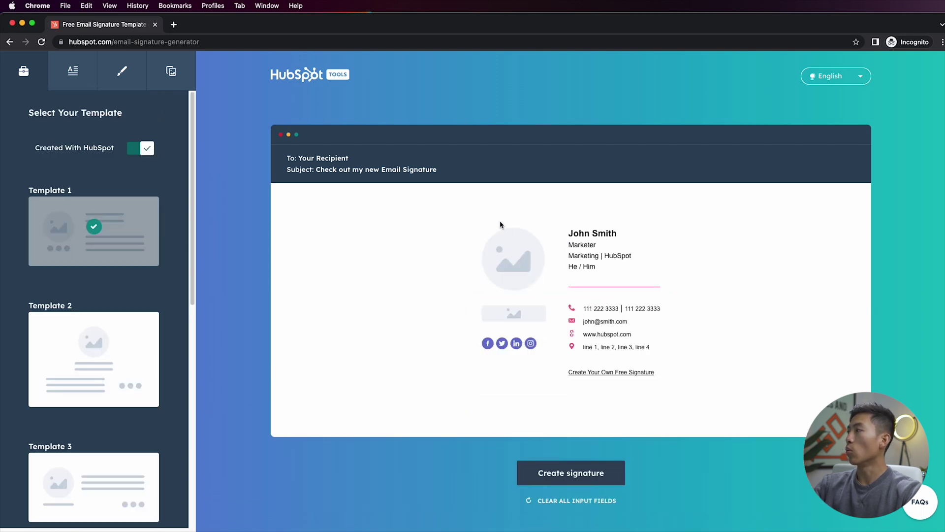
click(146, 151)
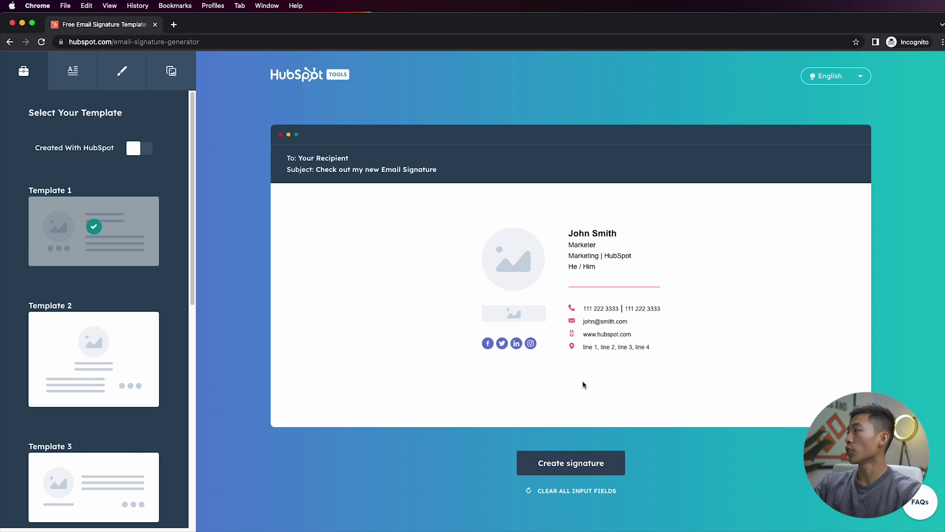
click(72, 70)
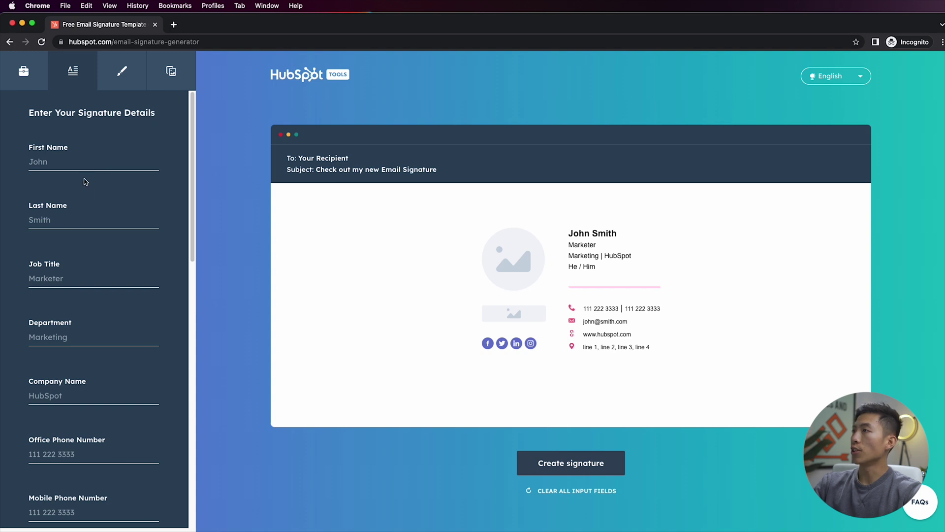
Step: Fill in the name, title, company and contact fields, then style the signature green in a larger Trebuchet font
scroll(90, 193, down, 3)
scroll(91, 220, down, 10)
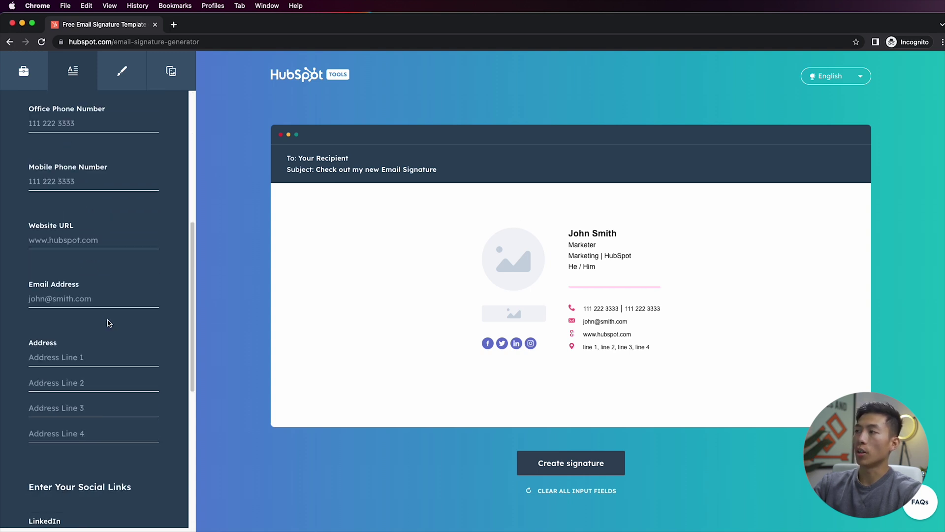
scroll(110, 323, down, 6)
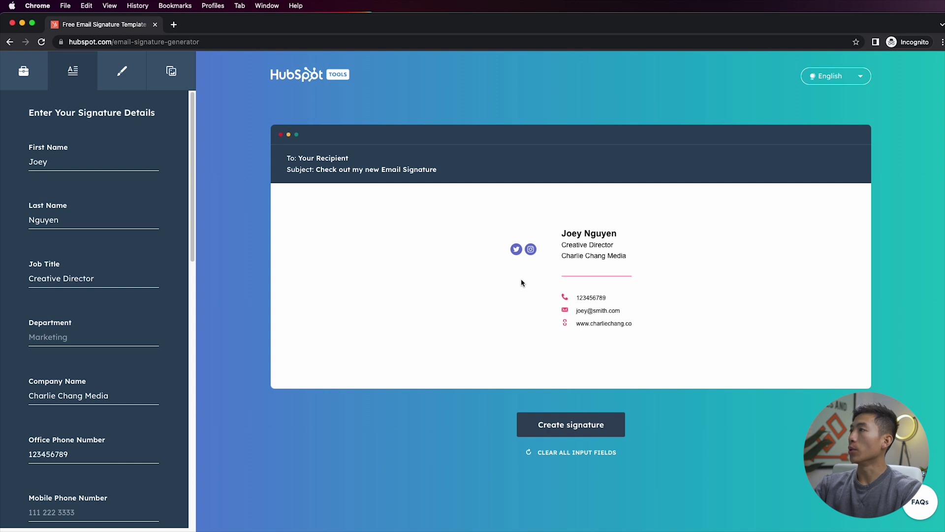
click(122, 71)
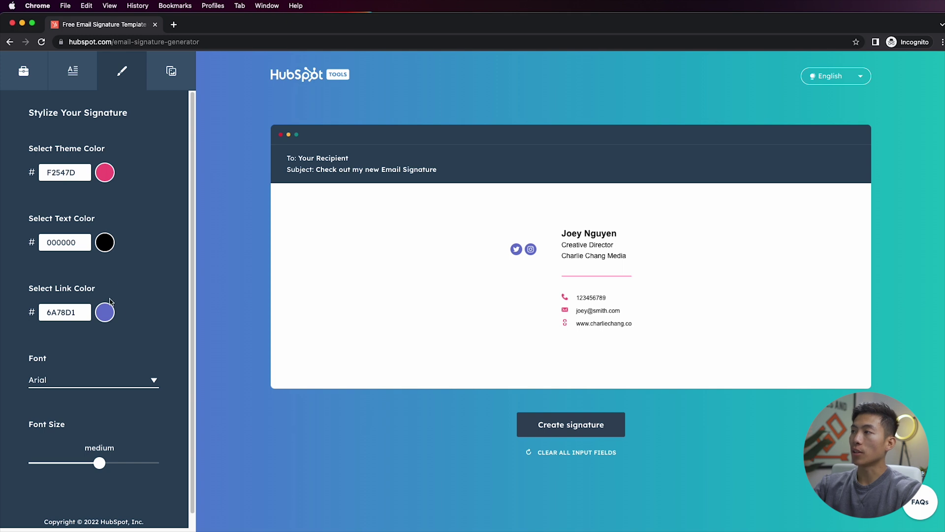
scroll(136, 353, down, 1)
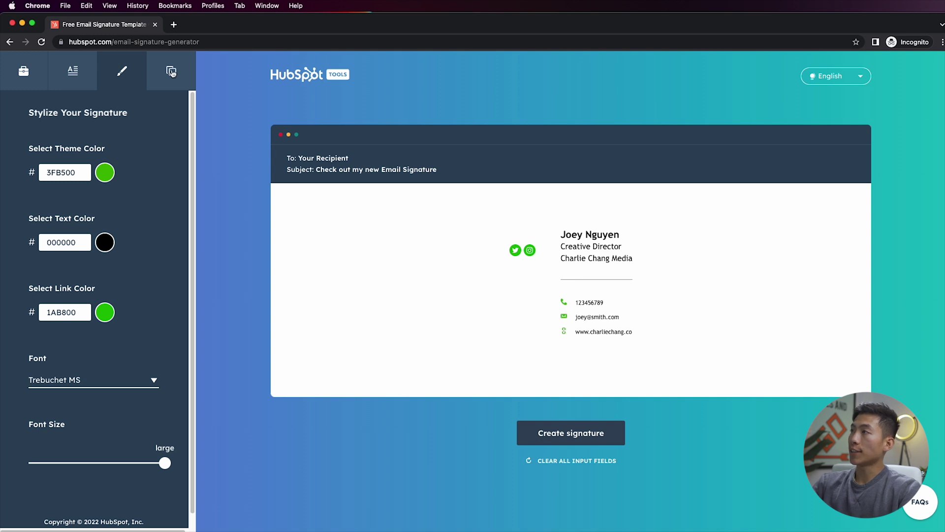
click(172, 73)
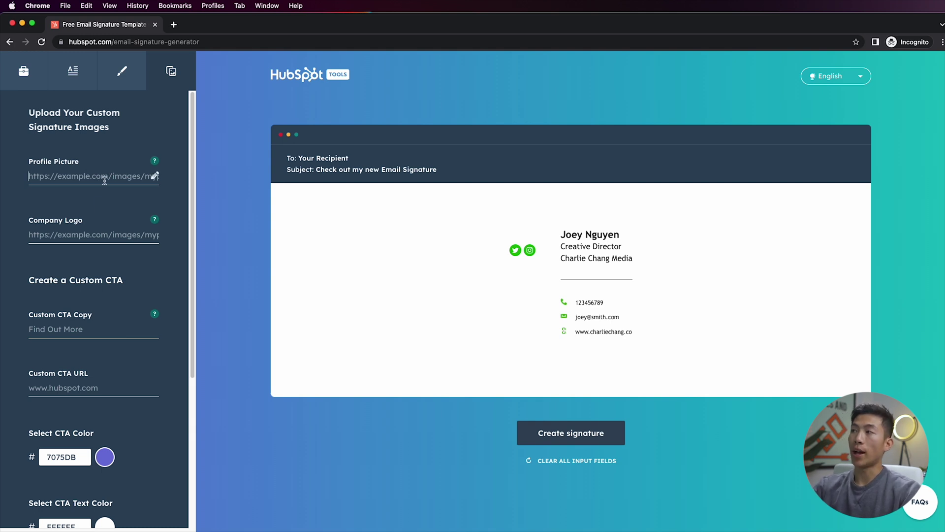
Step: Check the Company Logo image link field and its help tip, then switch to the Drive window showing Headshot circle small export 2.png
click(94, 236)
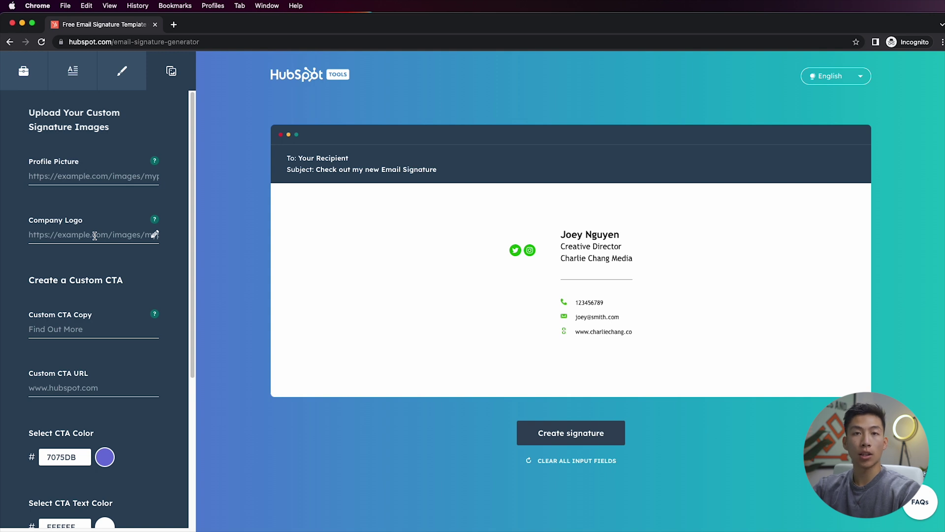
mouse_move(156, 223)
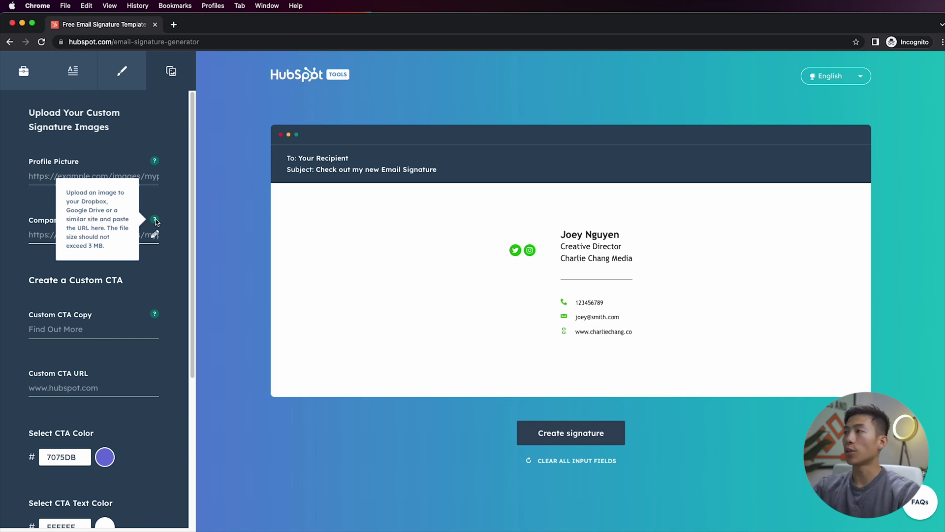
key(super+grave)
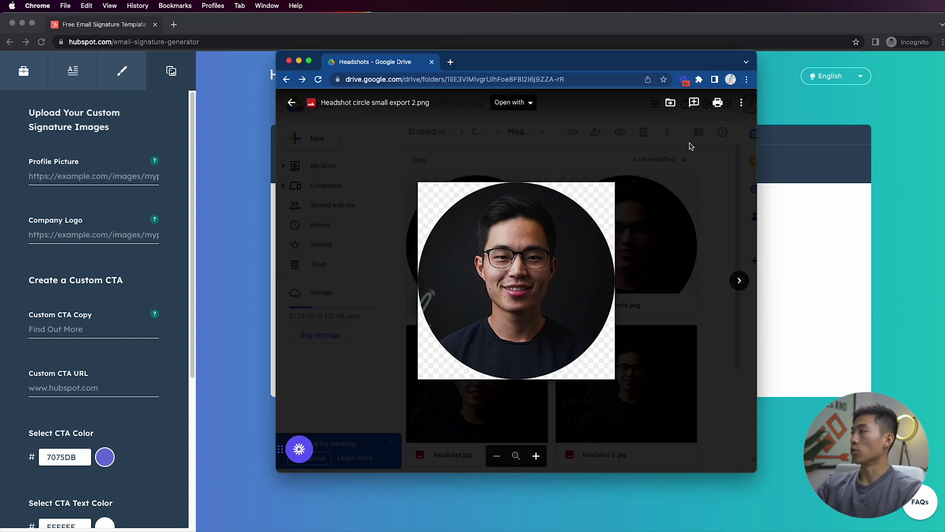
Step: Share the headshot with 'Anyone with the link' as Viewer and copy its link
click(741, 103)
click(666, 124)
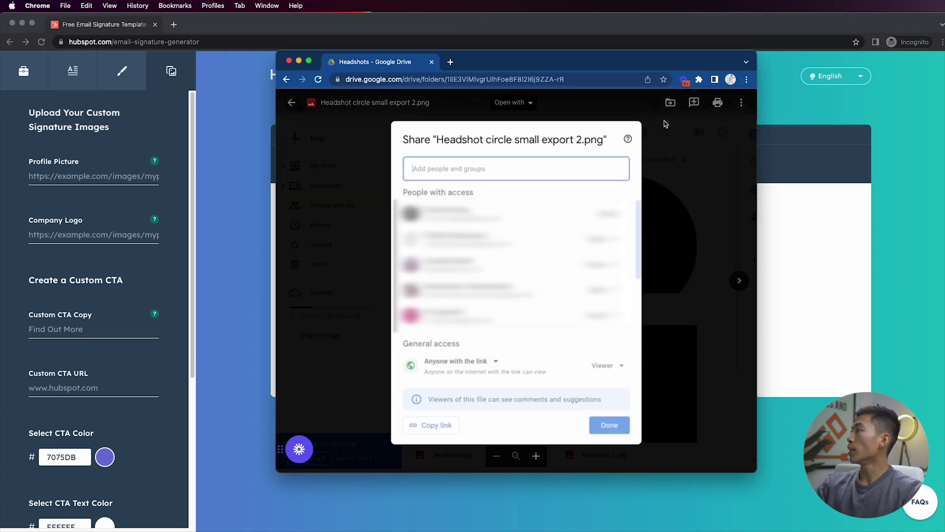
click(464, 365)
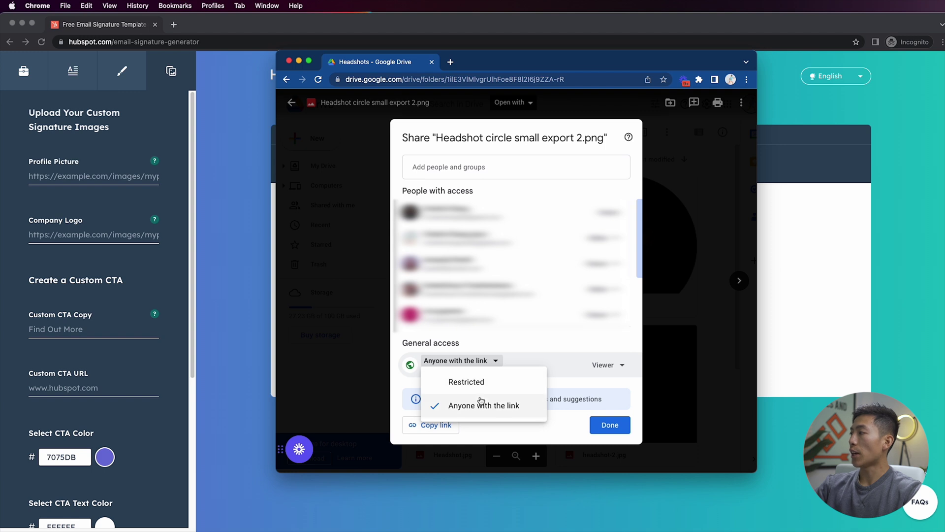
click(575, 388)
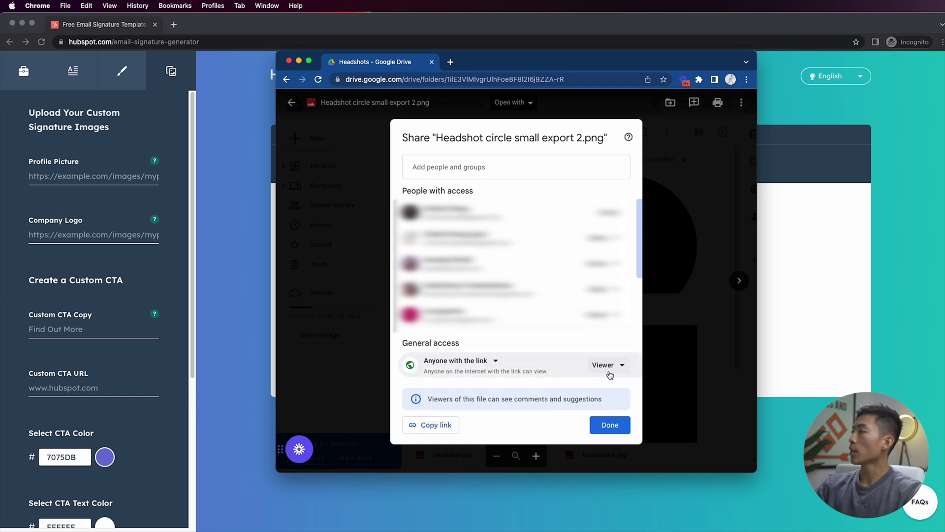
click(433, 424)
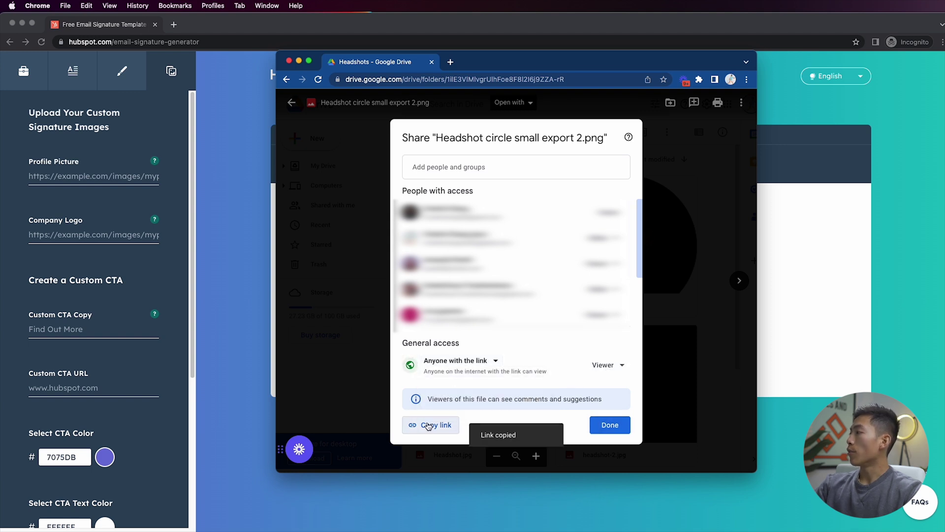
click(160, 172)
Step: Paste the headshot's Drive link into the Profile Picture field
click(77, 176)
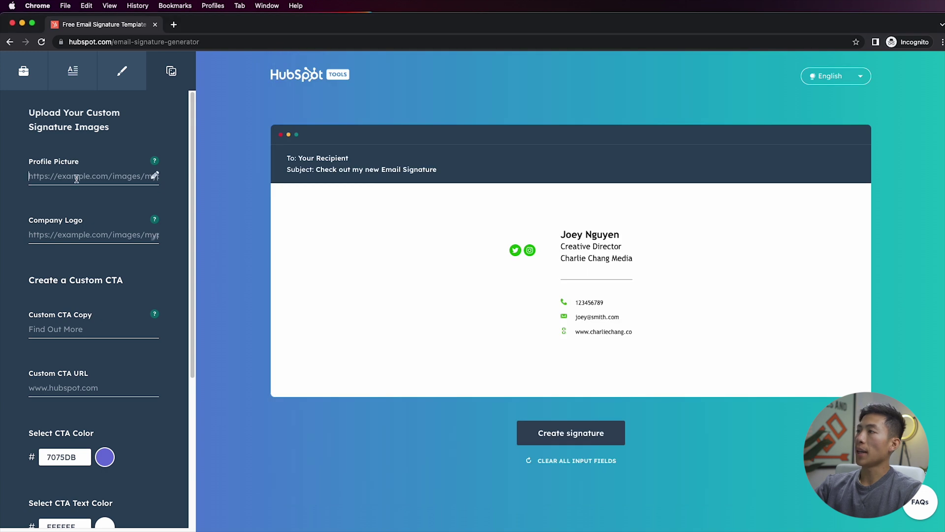
key(super+v)
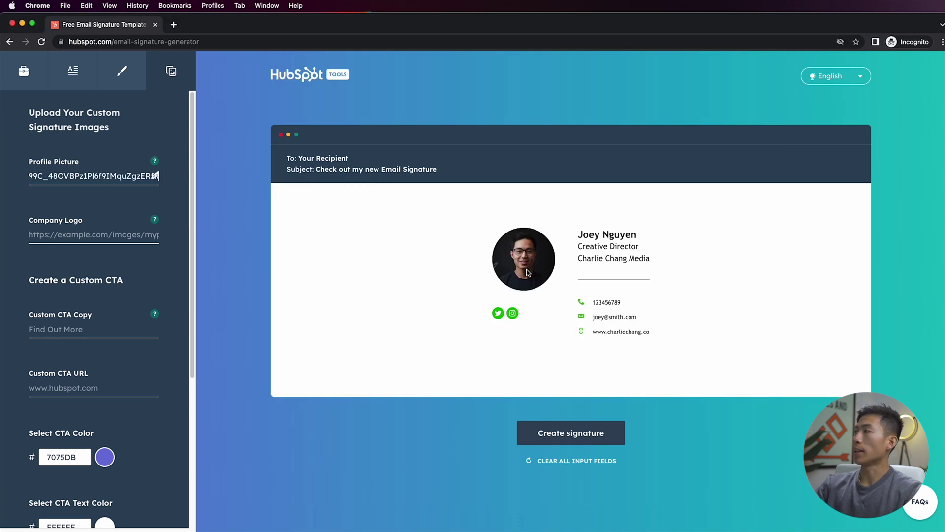
scroll(73, 249, down, 3)
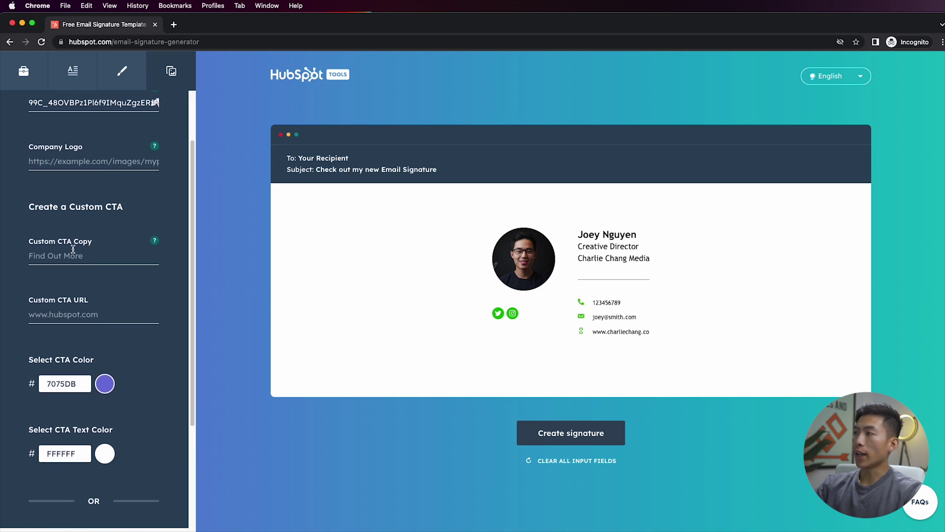
Step: Enter 'Find out more with this link' as the CTA button text
click(88, 257)
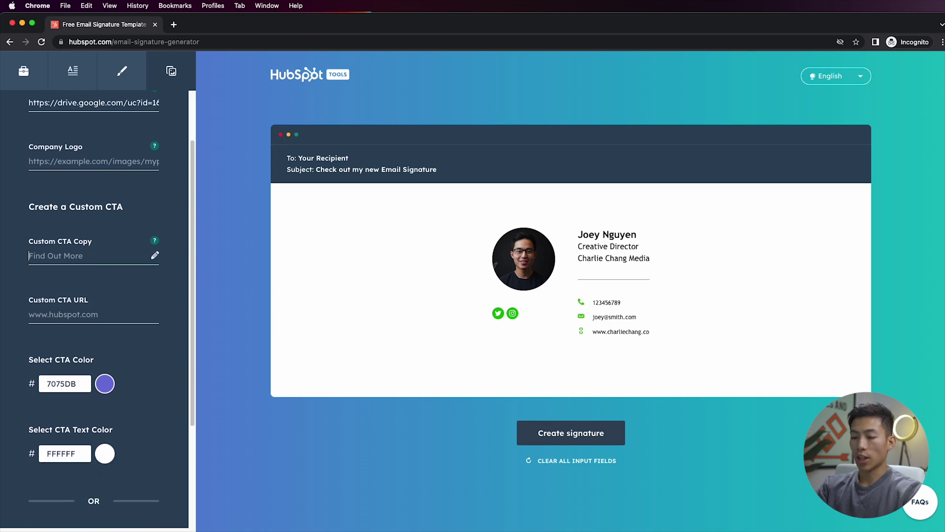
text(Find out more with this cl)
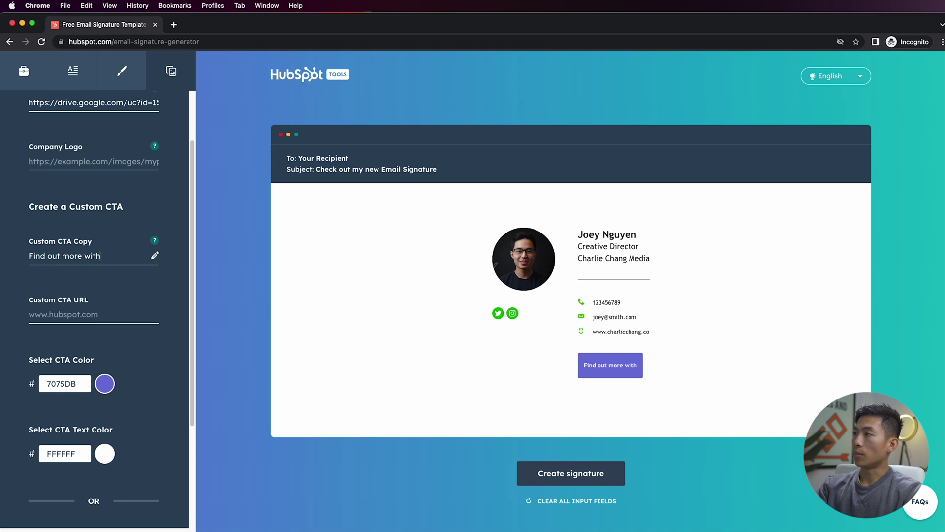
key(BackSpace)
key(BackSpace)
text(link)
Step: Finish the purple CTA button's link settings and generate the signature
click(94, 316)
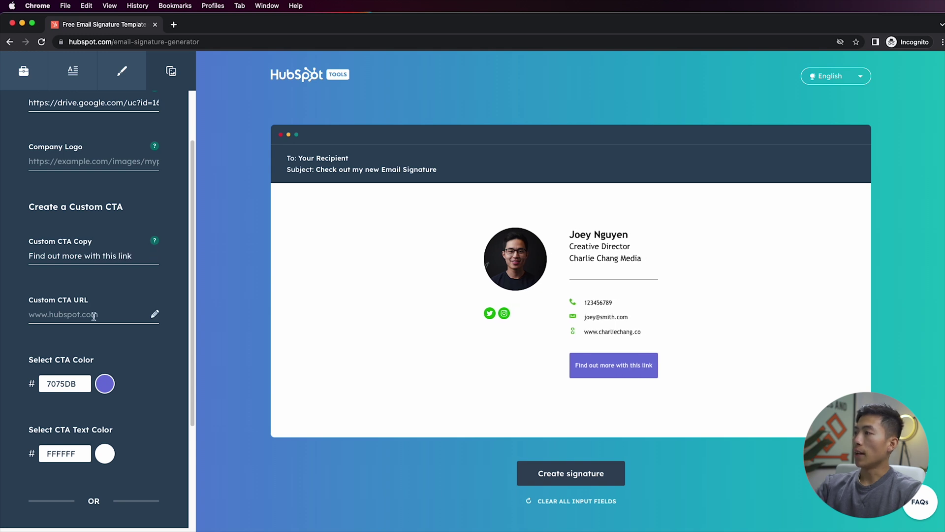
scroll(93, 315, down, 2)
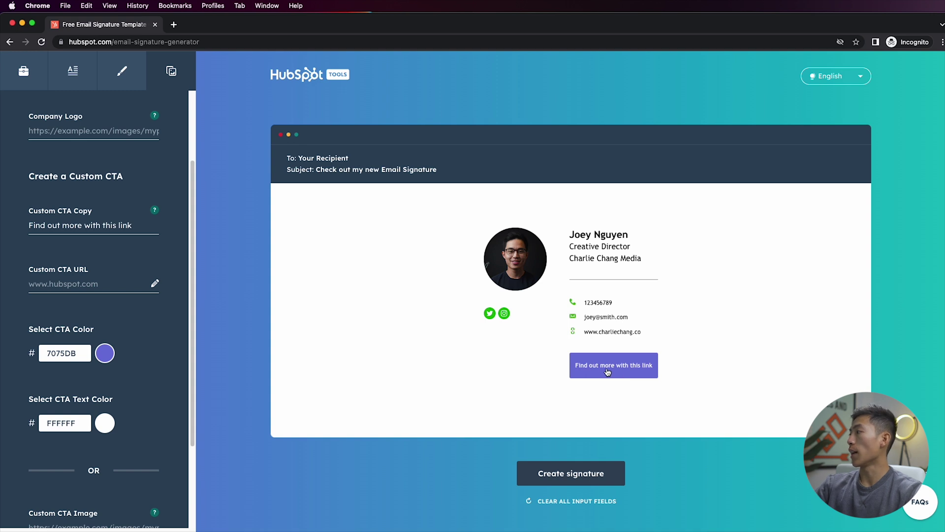
scroll(123, 324, down, 3)
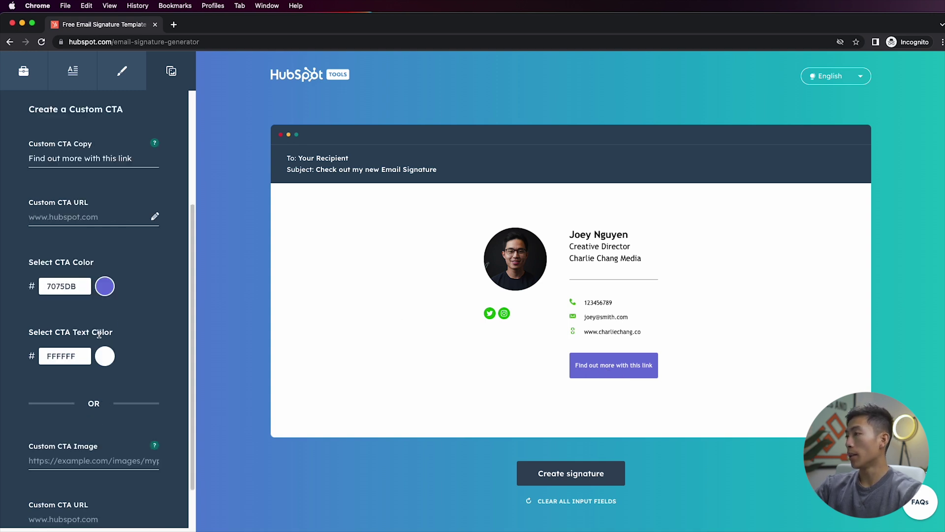
scroll(122, 345, down, 3)
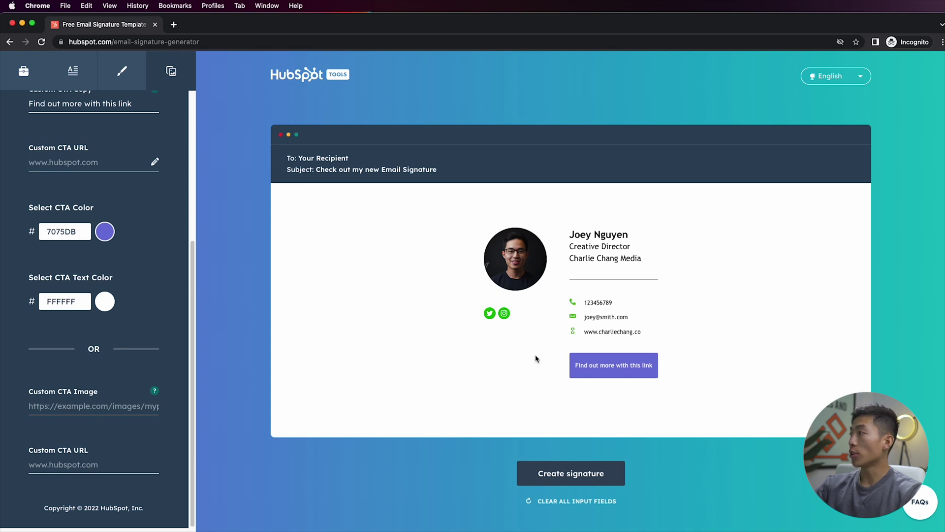
click(120, 468)
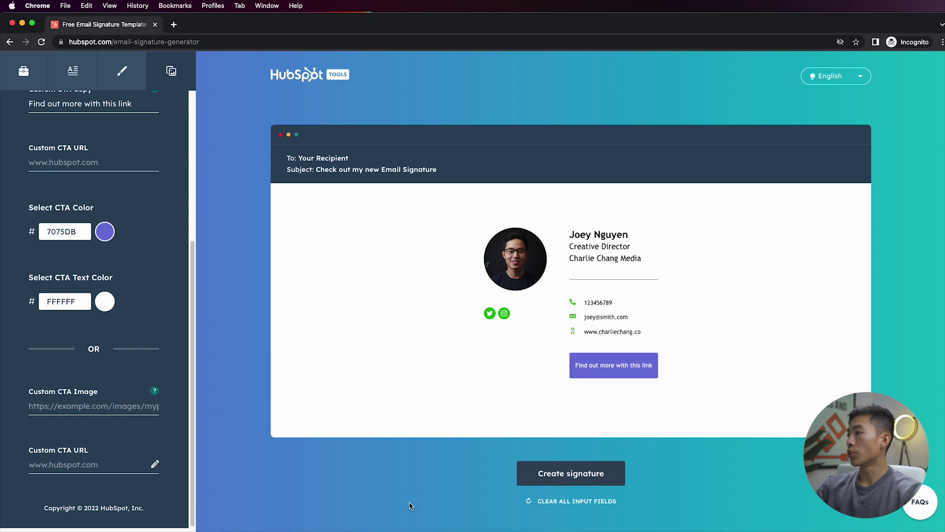
click(573, 479)
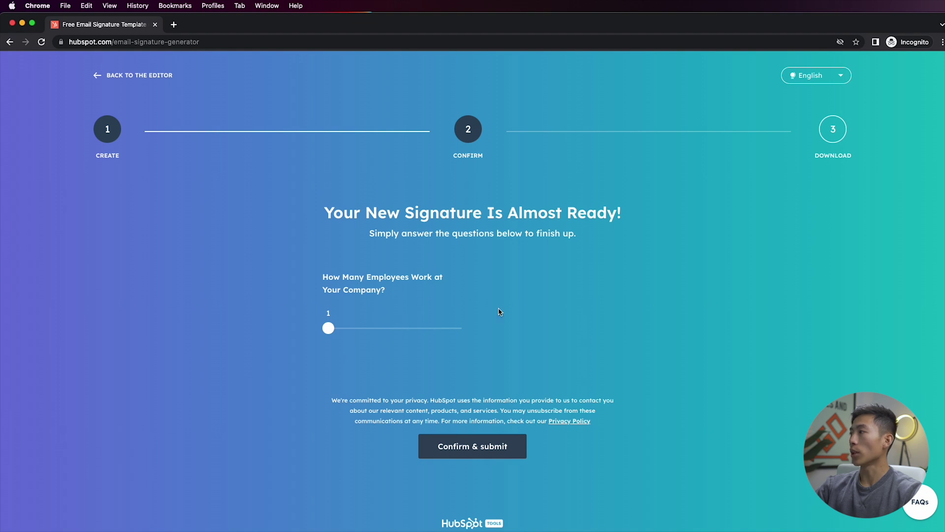
Step: Confirm and submit the signature, then copy the finished signature to the clipboard
click(466, 454)
scroll(466, 457, down, 3)
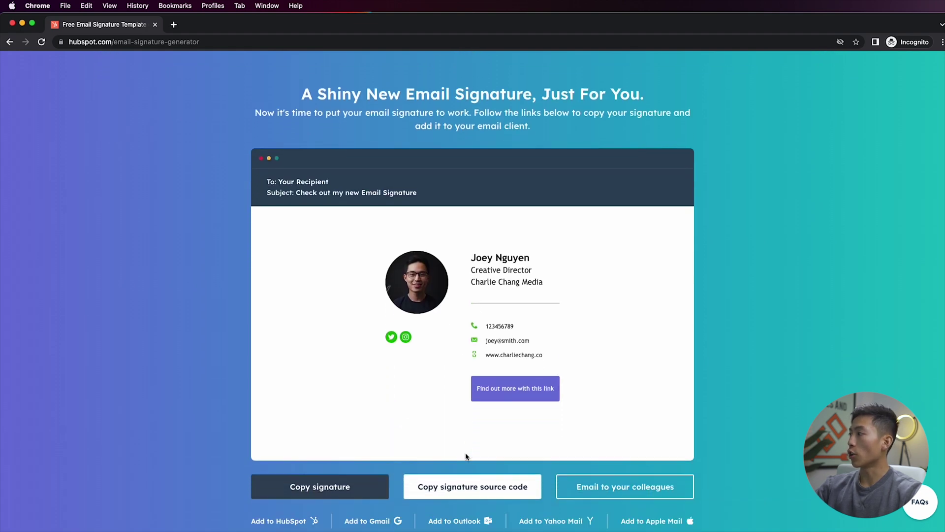
scroll(466, 457, down, 2)
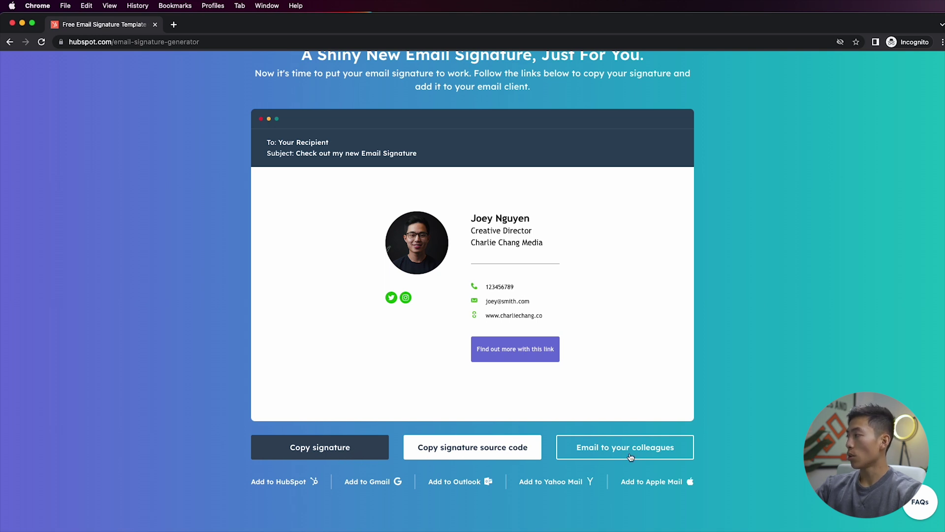
scroll(454, 499, down, 1)
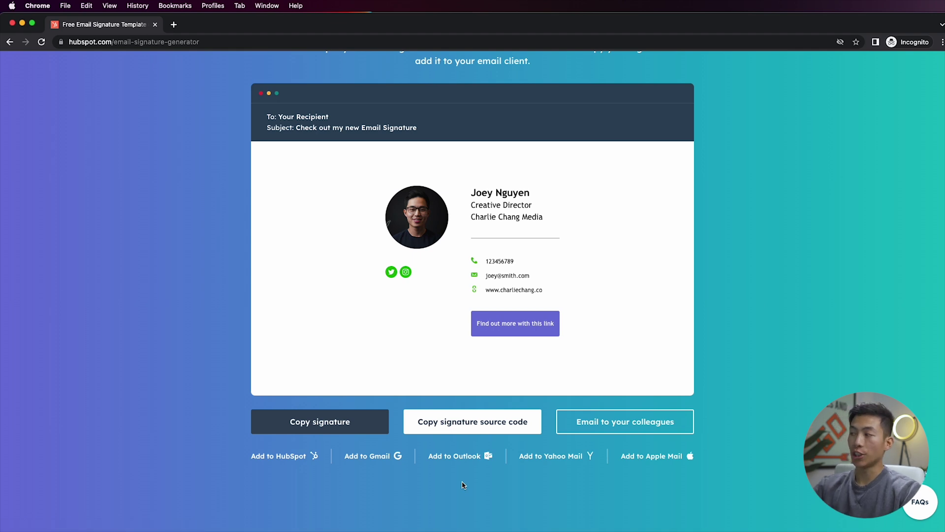
click(328, 426)
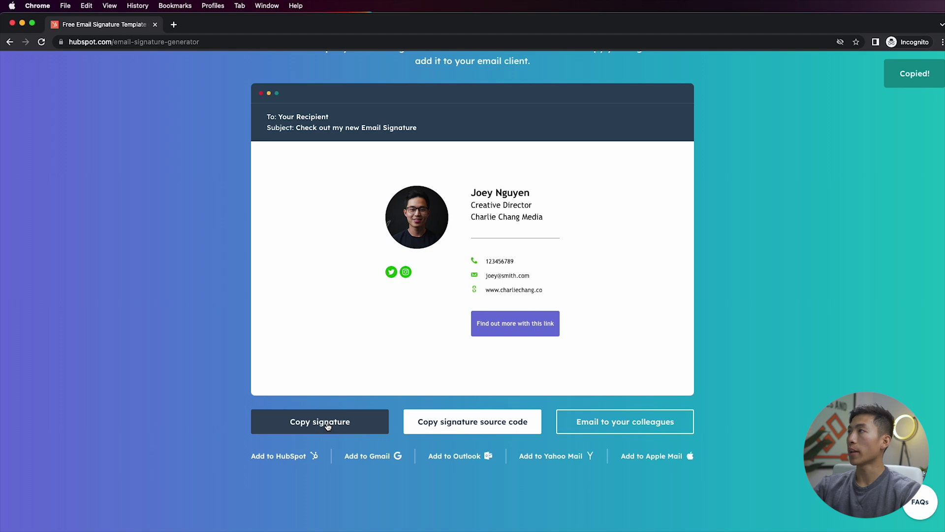
key(super+grave)
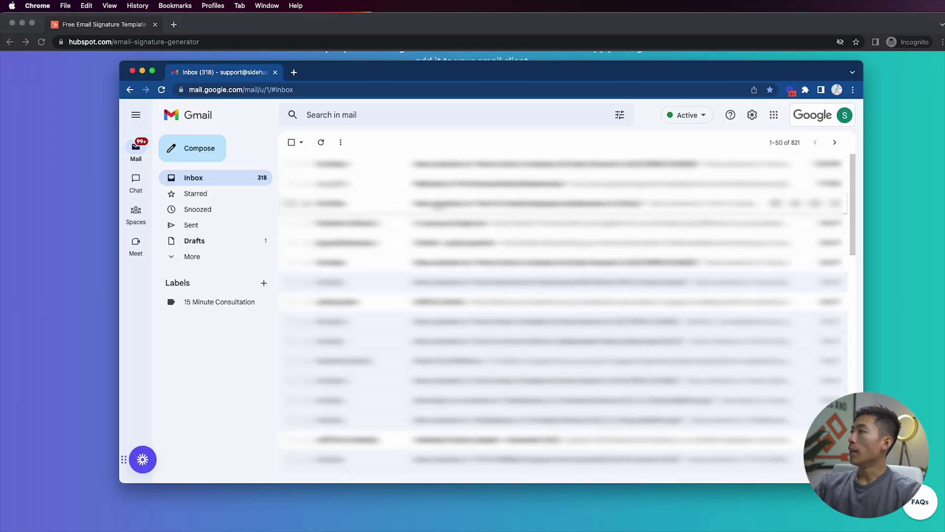
Step: Open Gmail's full settings and start a new signature named 'Hubspot Signature'
click(752, 116)
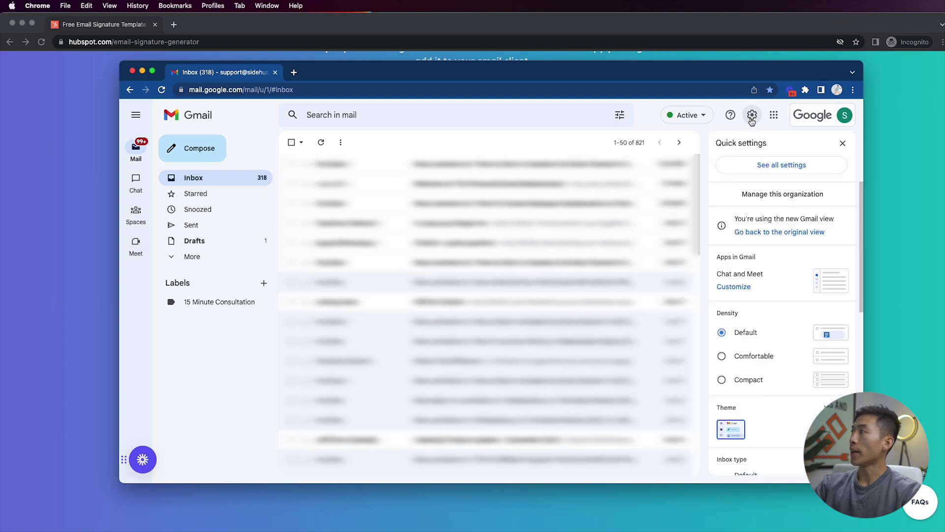
click(771, 169)
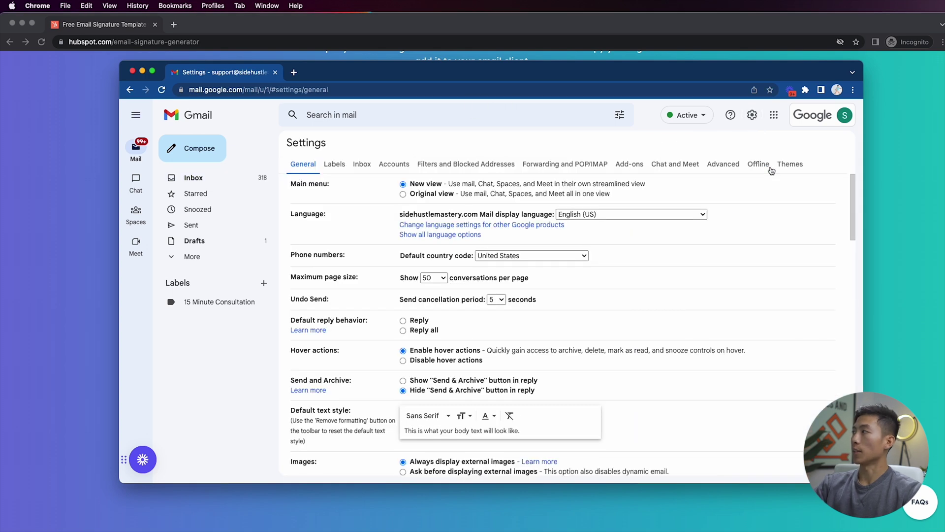
scroll(586, 328, down, 15)
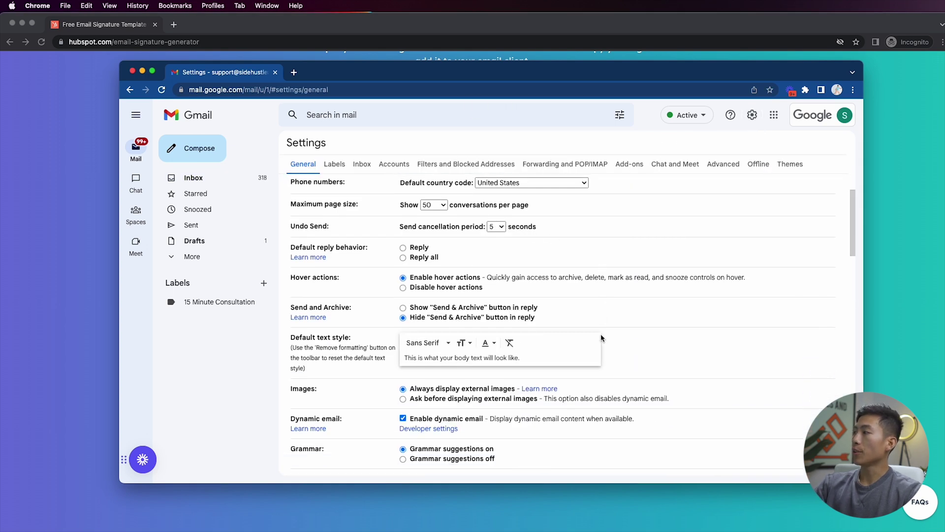
scroll(602, 338, down, 10)
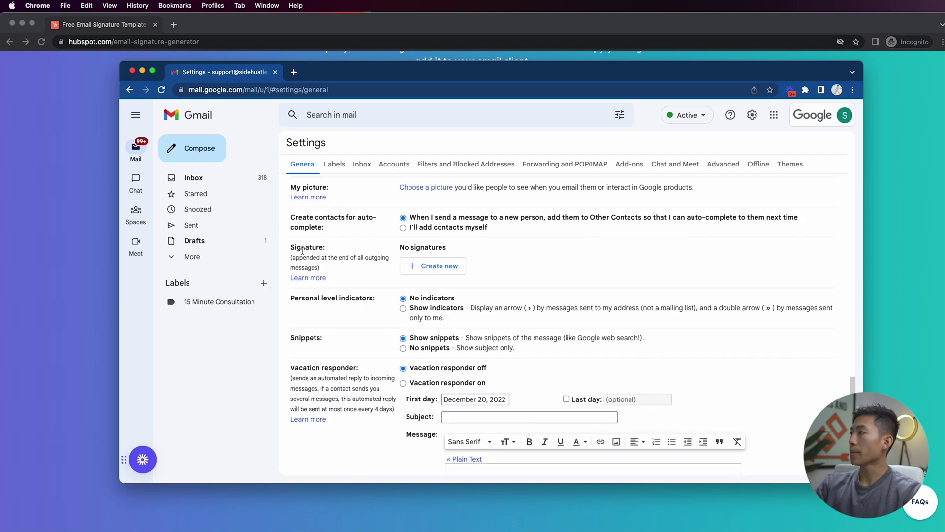
drag(399, 248, 456, 252)
click(464, 252)
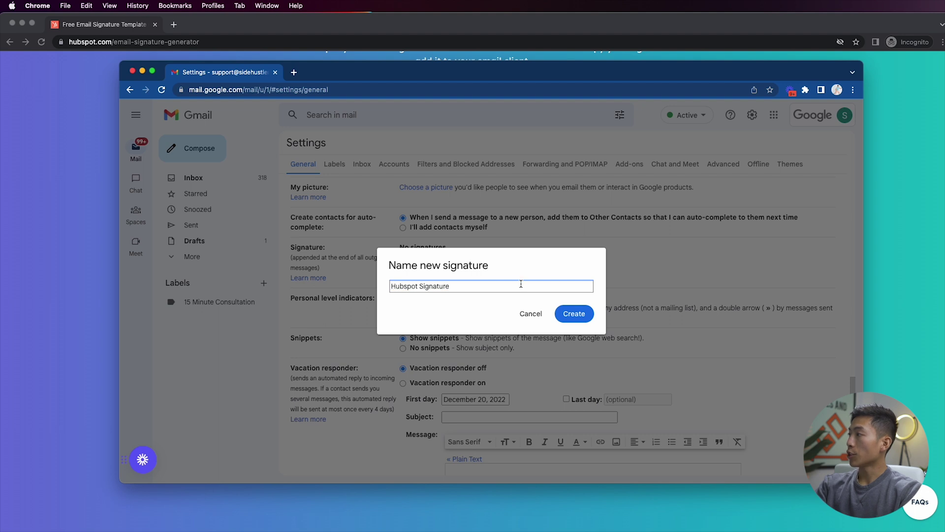
Step: Create 'Hubspot Signature' and paste the copied HubSpot signature block, headshot included, into its editor
key(Return)
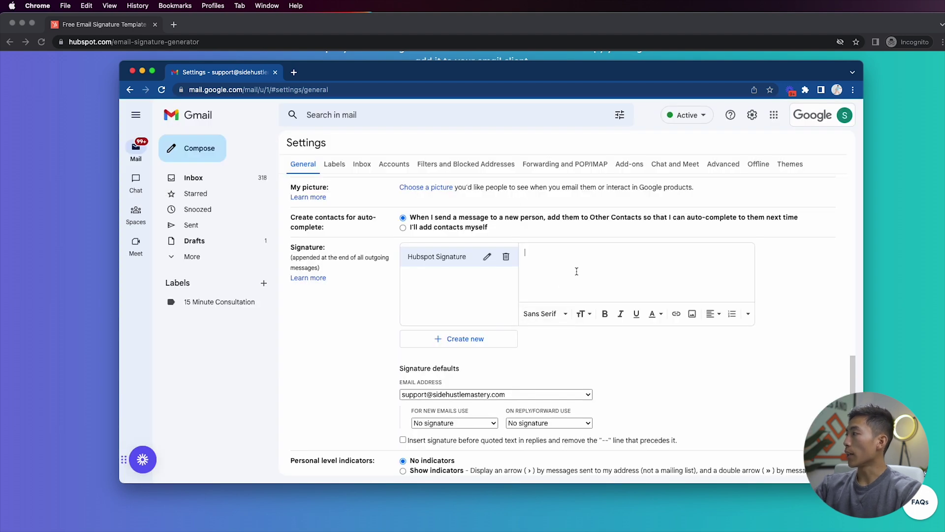
key(super+v)
scroll(610, 272, up, 5)
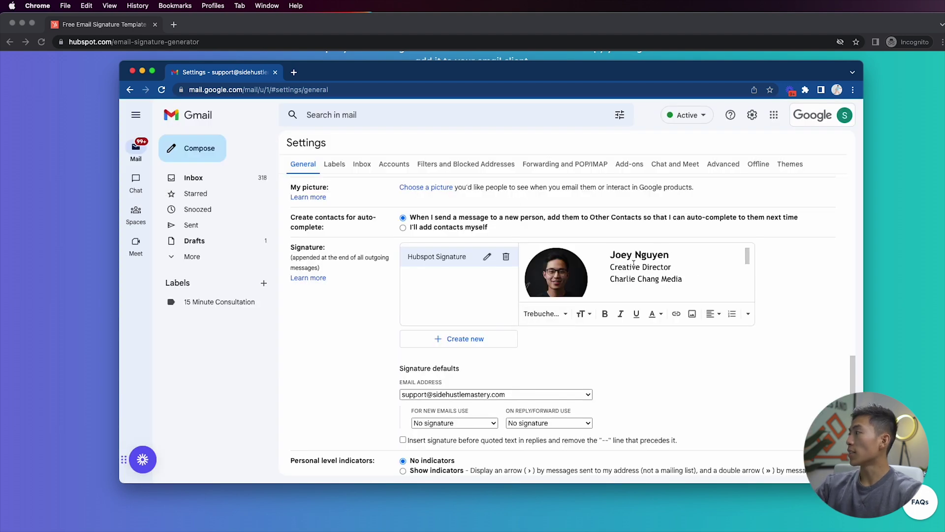